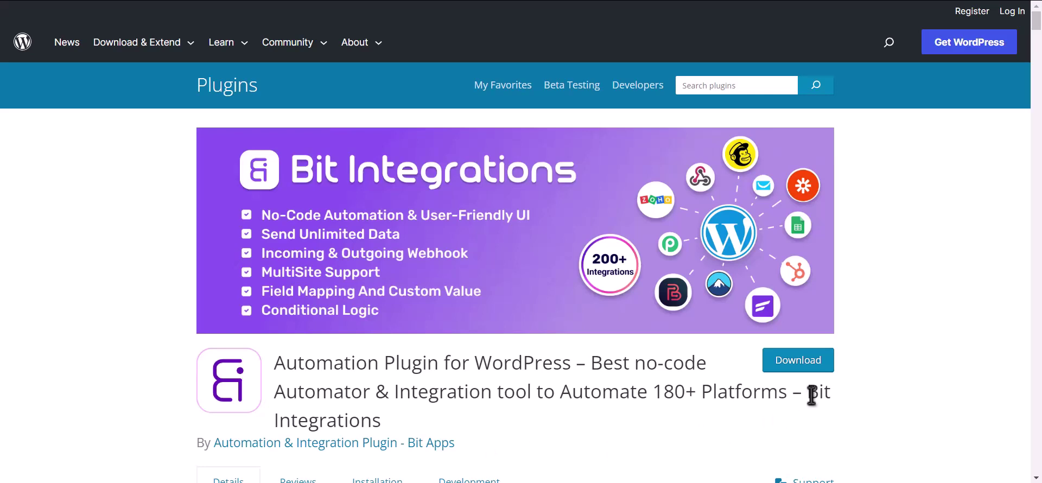
- Highlight the Bit Integrations plugin name on the WordPress.org listing
left_click_drag(806, 391, 815, 408)
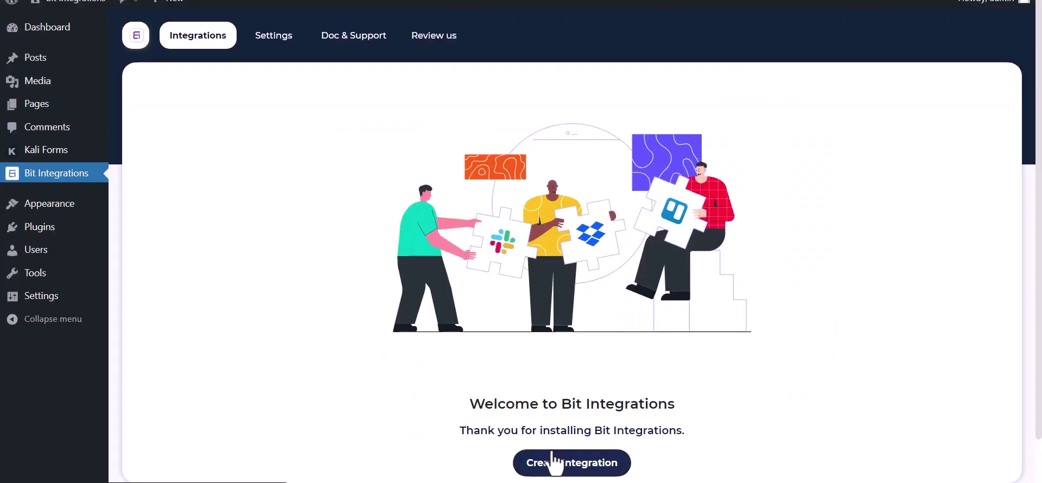
- Start a new integration with Kali Forms as the trigger, copy its webhook URL, and fetch
left_click(554, 462)
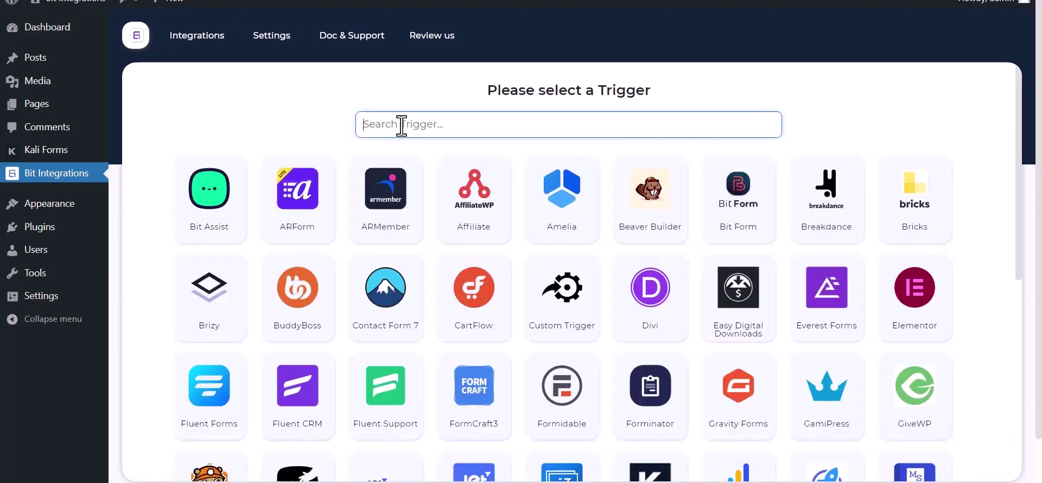
type("ka")
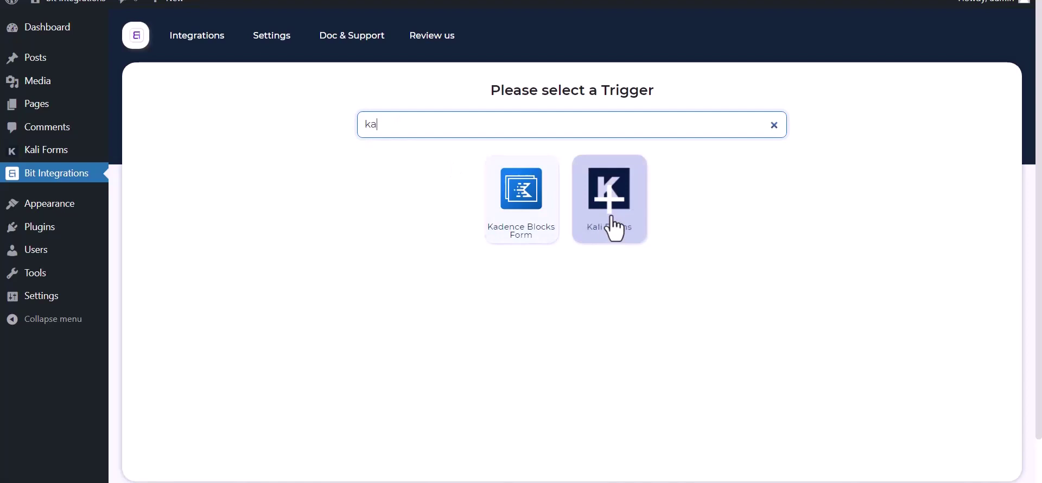
left_click(611, 225)
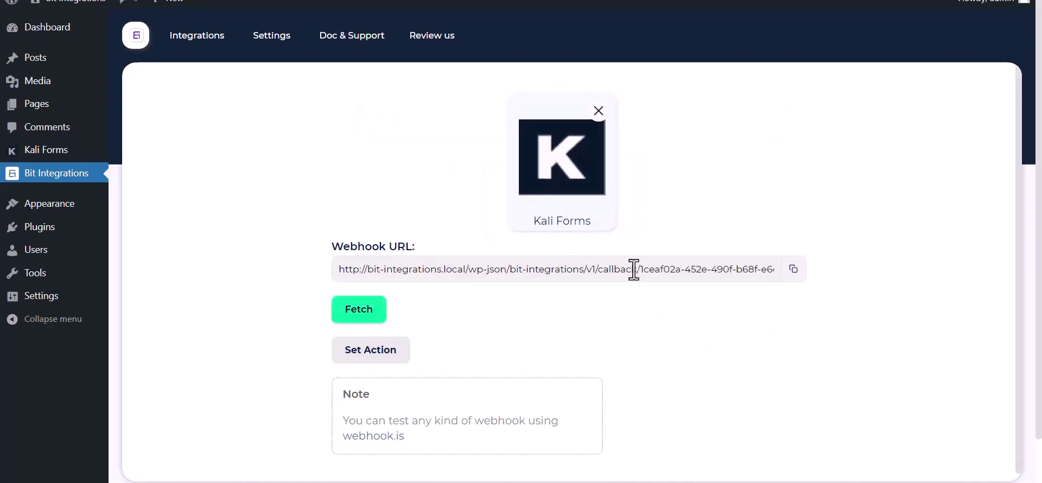
left_click(793, 270)
left_click(350, 314)
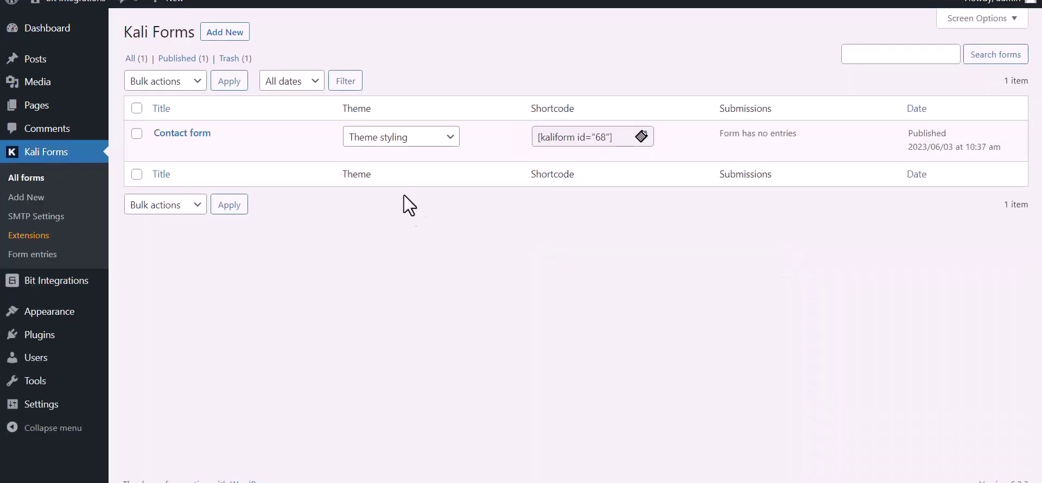
- Edit the Kali Forms Contact form and open its Settings
left_click(161, 150)
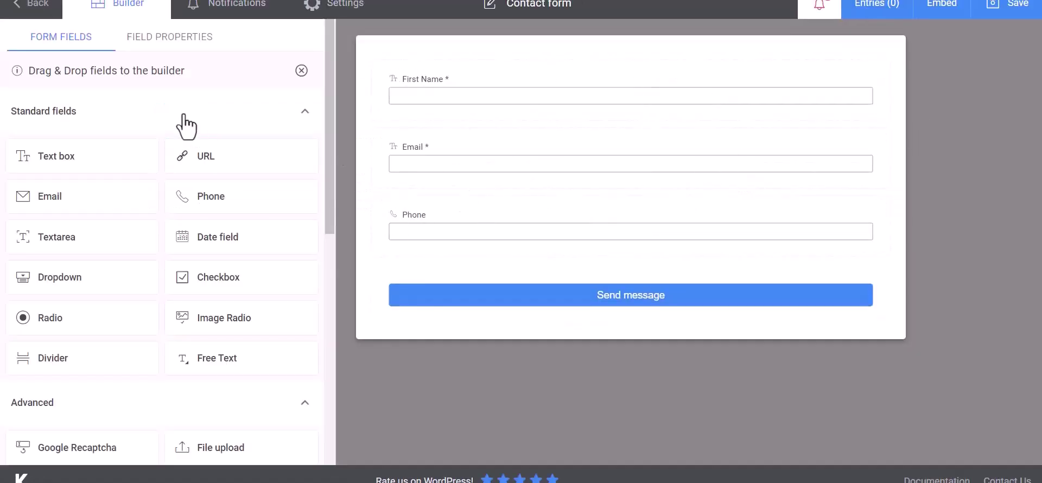
left_click(353, 16)
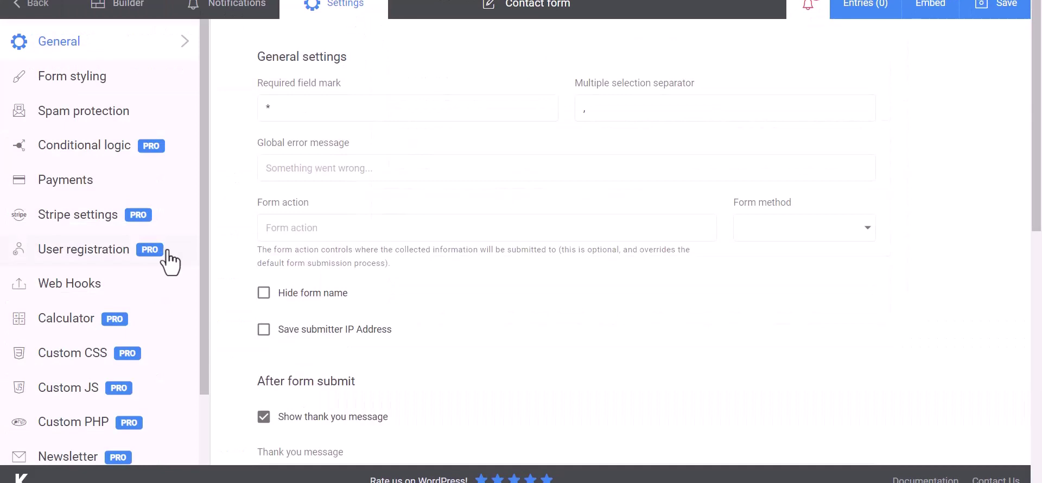
- Create a Contact form webhook named 'Bit Integrations'
left_click(39, 290)
left_click(327, 109)
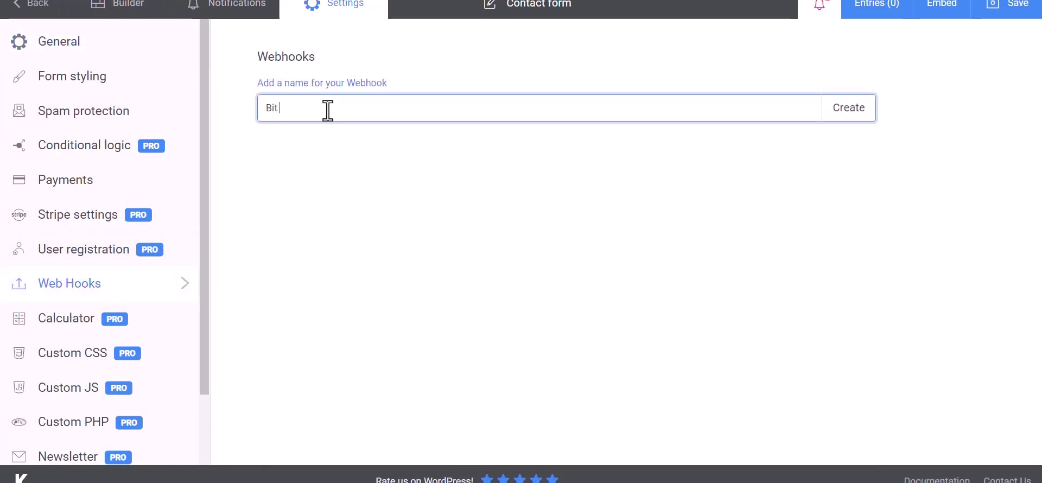
type("Bit Integrations")
left_click(850, 115)
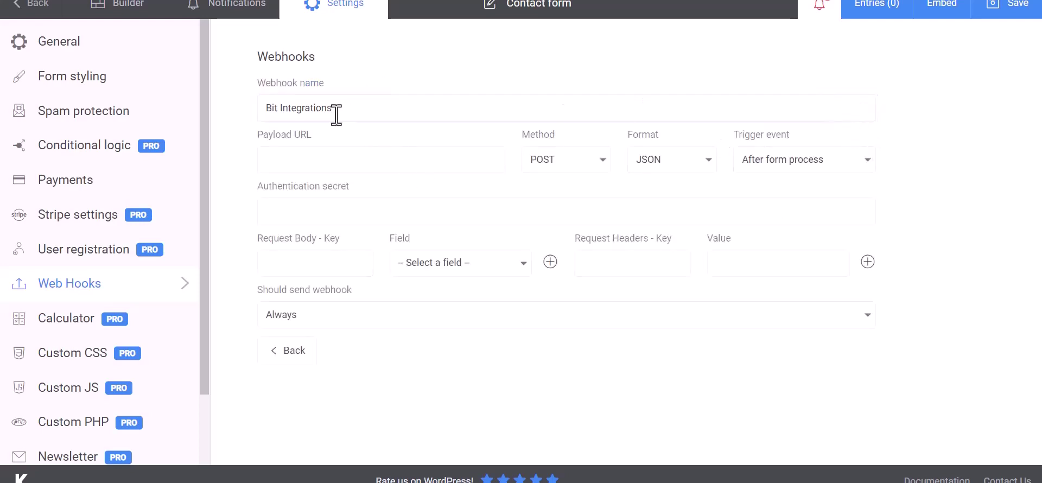
- Paste the copied URL as Payload URL and map the first body row to First Name
left_click(328, 156)
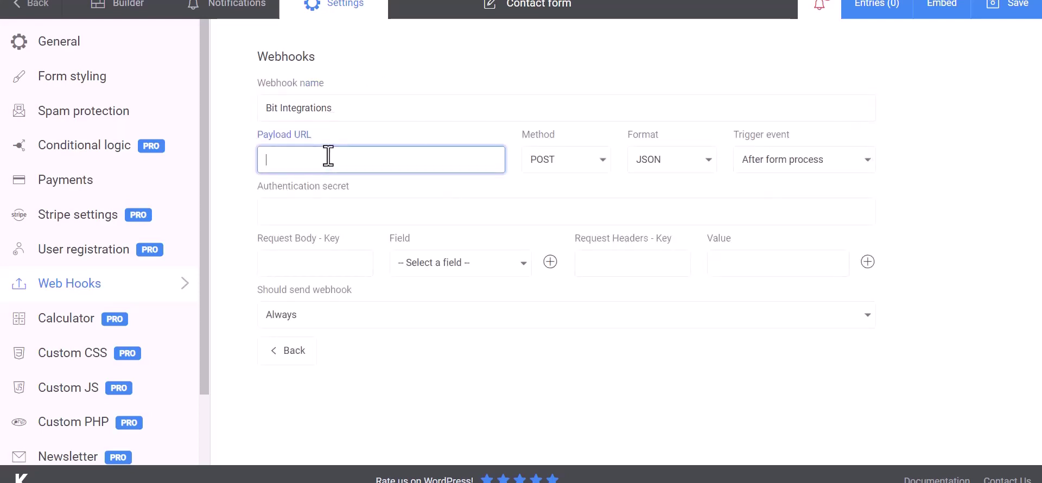
key("ctrl+v")
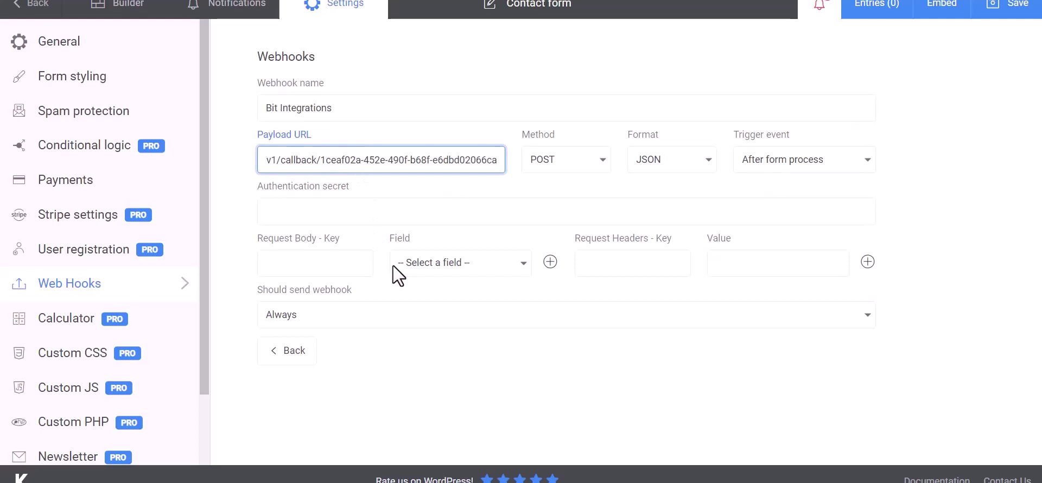
left_click(326, 263)
left_click(438, 271)
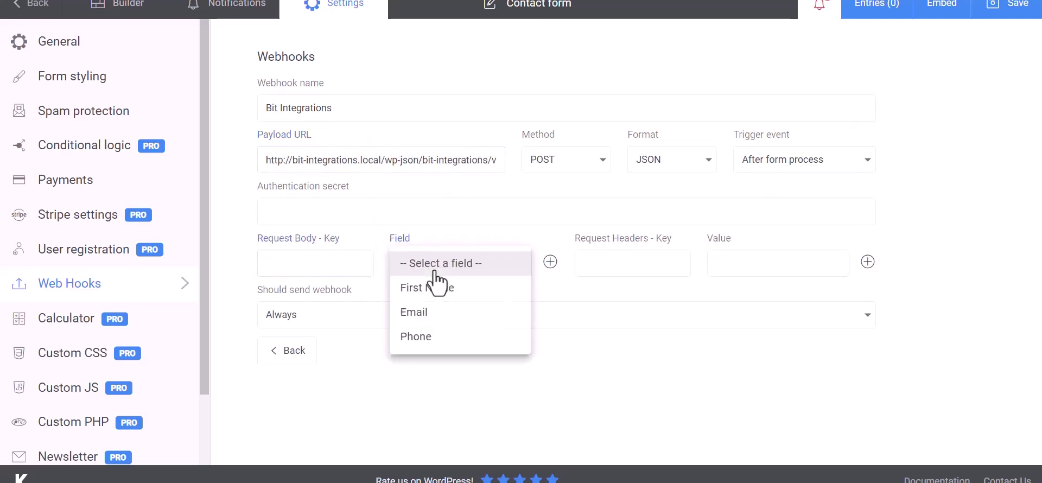
left_click(438, 286)
left_click(338, 263)
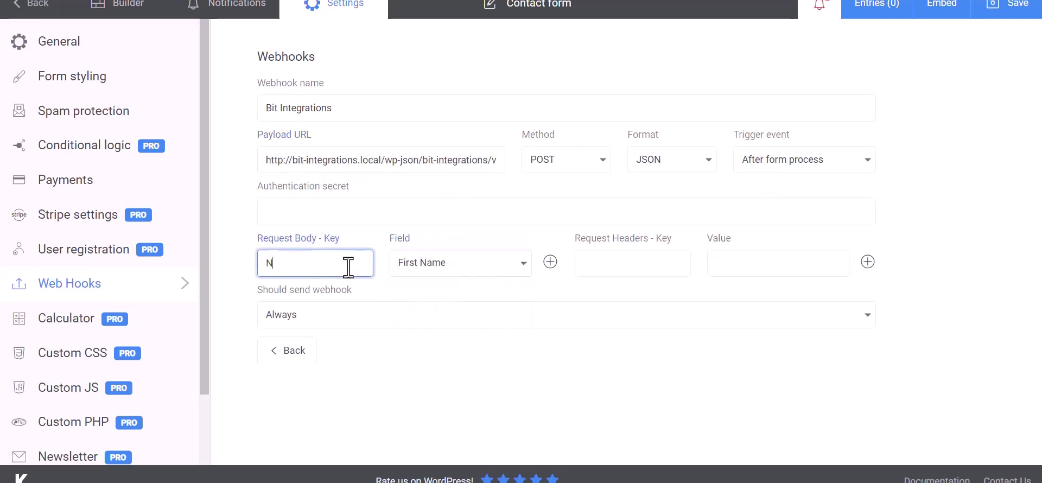
- Add request body rows Email→Email and Phone→Phone
left_click(550, 262)
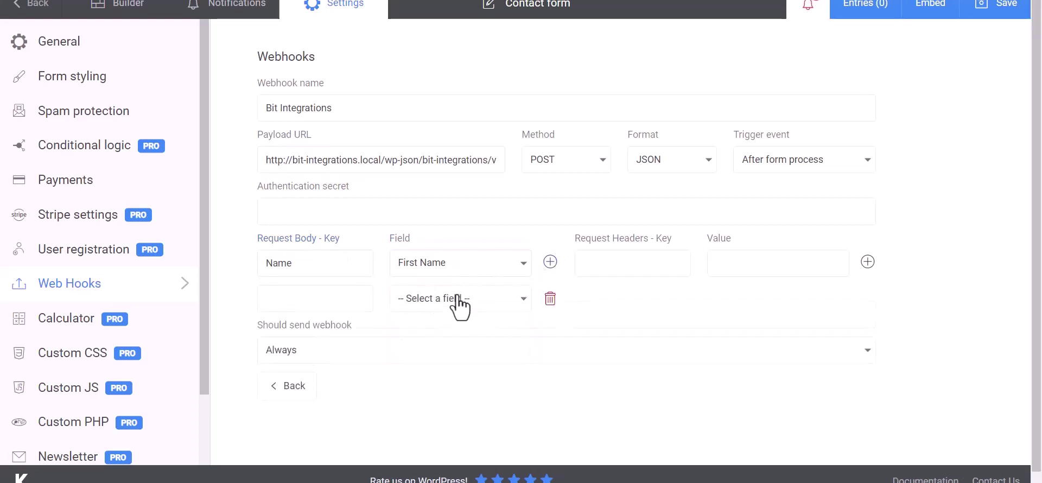
left_click(458, 300)
left_click(421, 351)
left_click(349, 300)
type("Email")
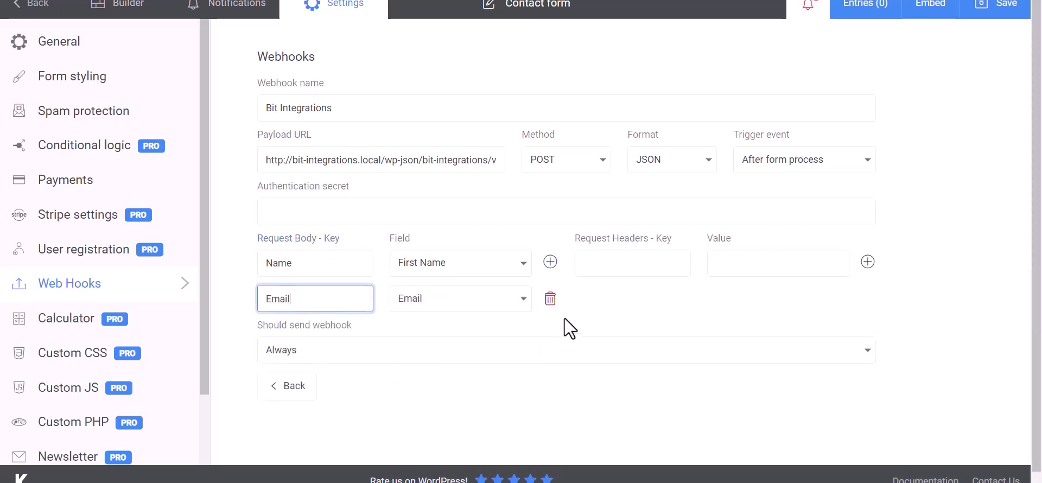
left_click(550, 262)
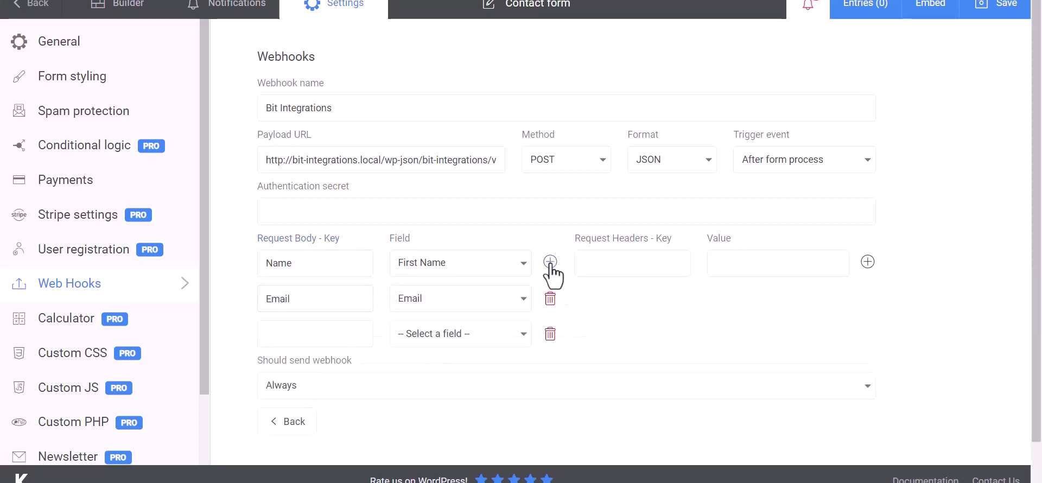
left_click(523, 334)
left_click(421, 406)
left_click(327, 341)
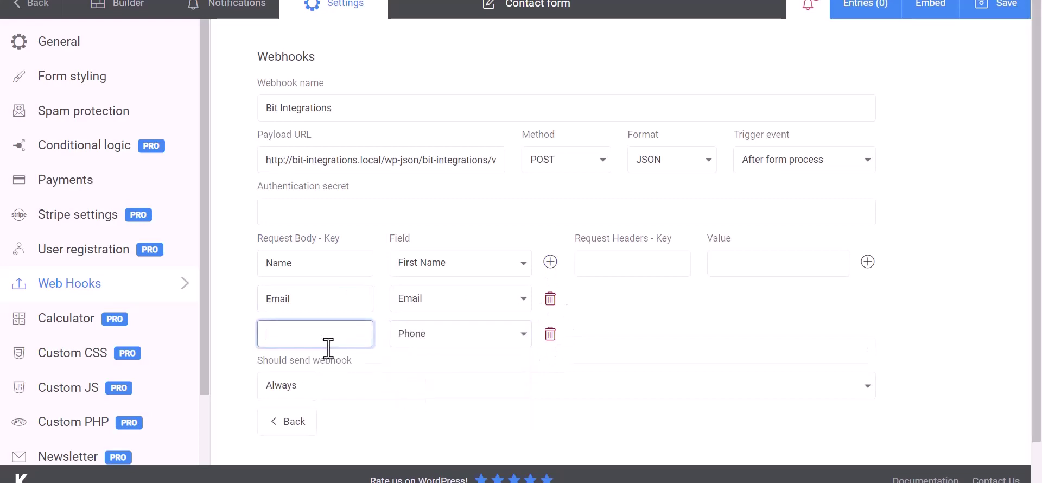
type("Phone")
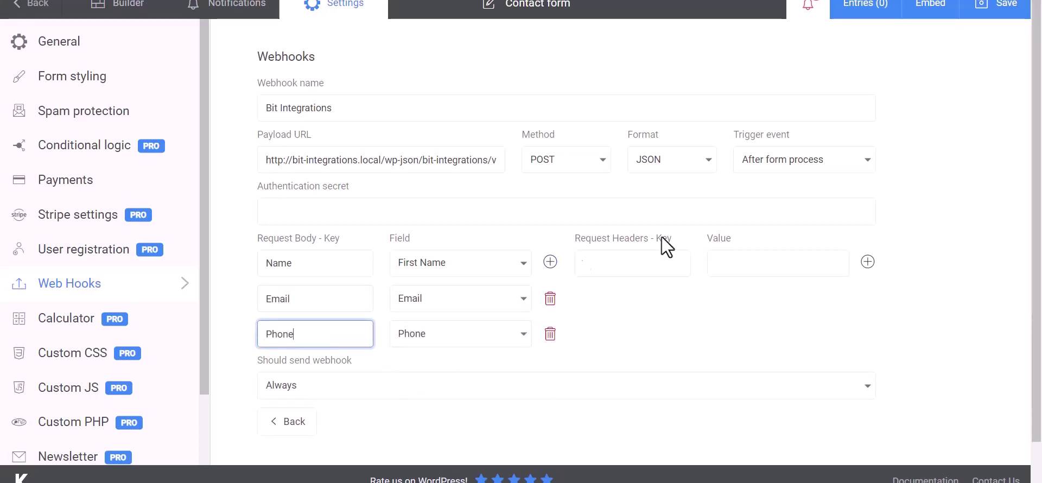
left_click(546, 239)
- Save the Contact form and send a test request from the webhook
scroll(651, 310, "down", 1)
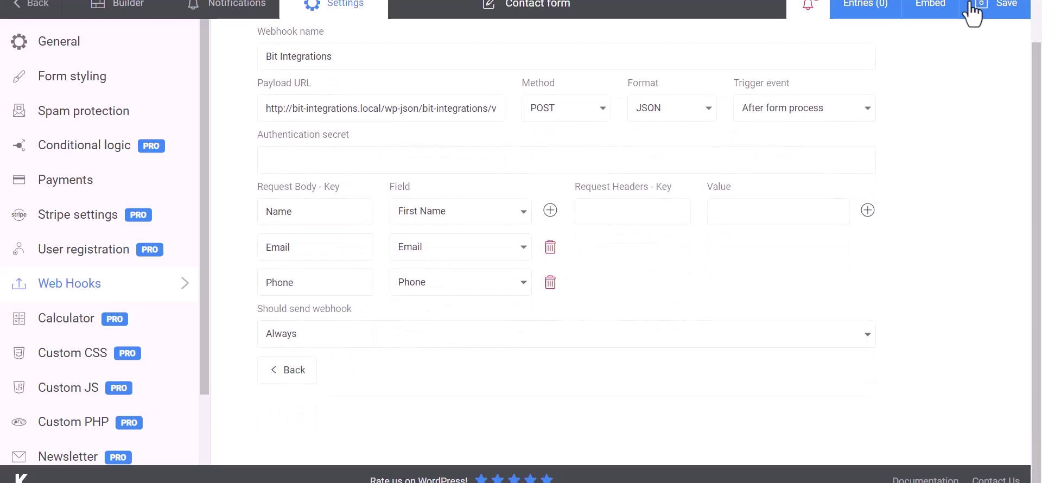
left_click(1000, 9)
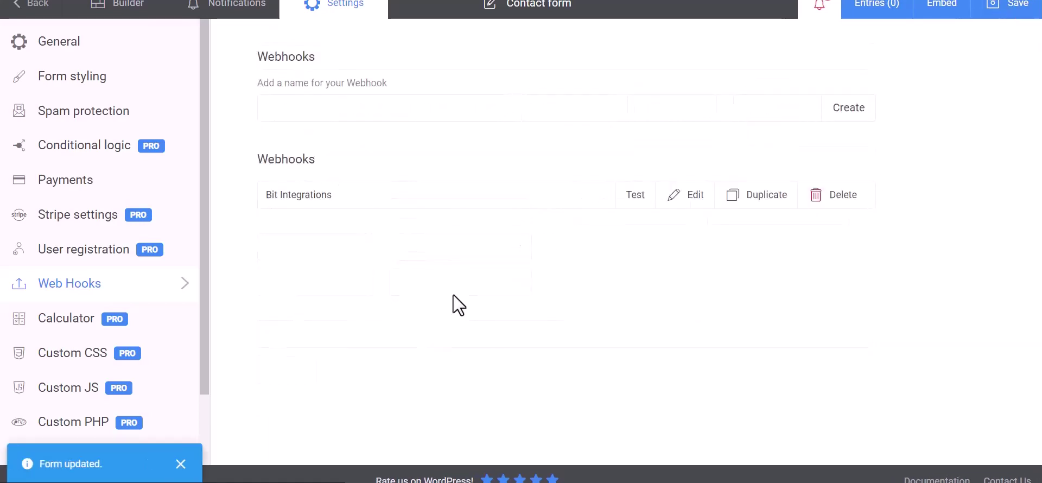
left_click(635, 197)
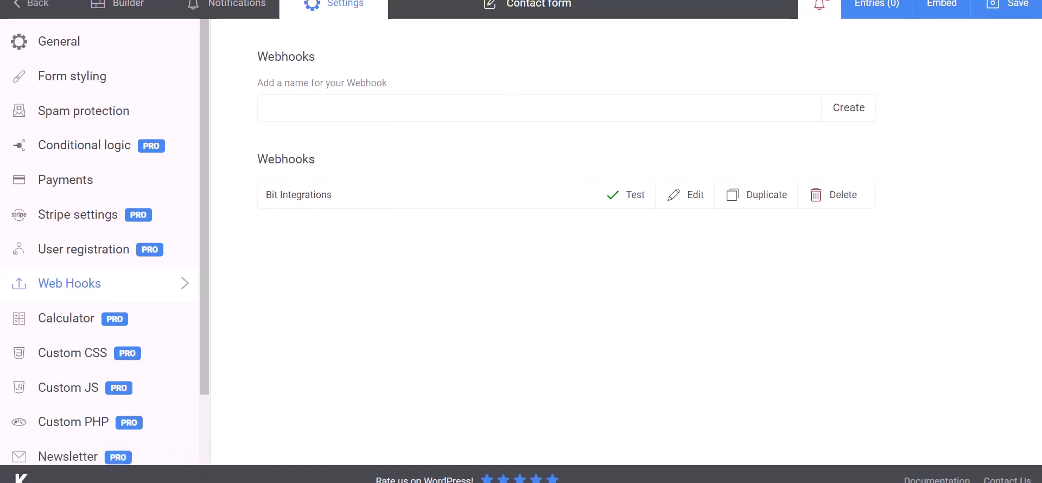
- Back in Bit Integrations, confirm the fetched request and choose Zendesk as the action
key("ctrl+Tab")
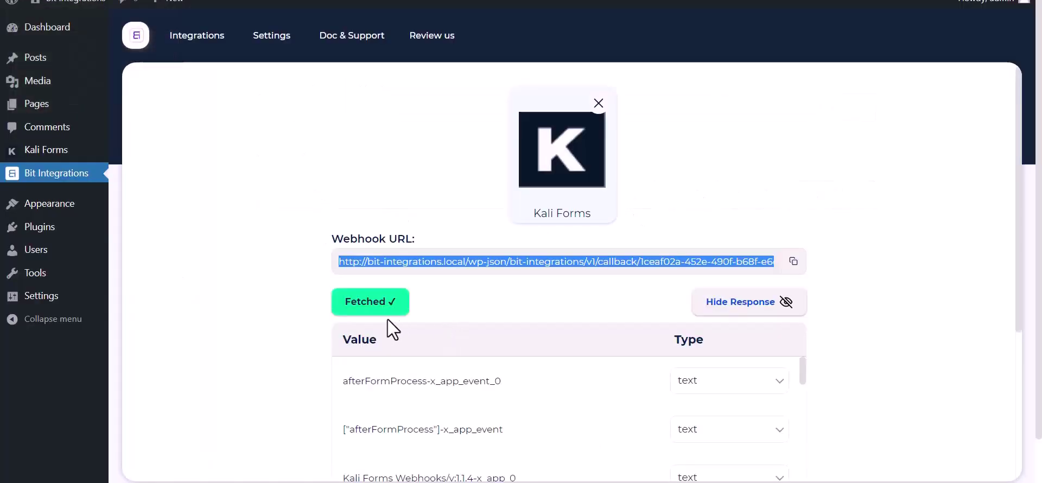
scroll(513, 386, "down", 10)
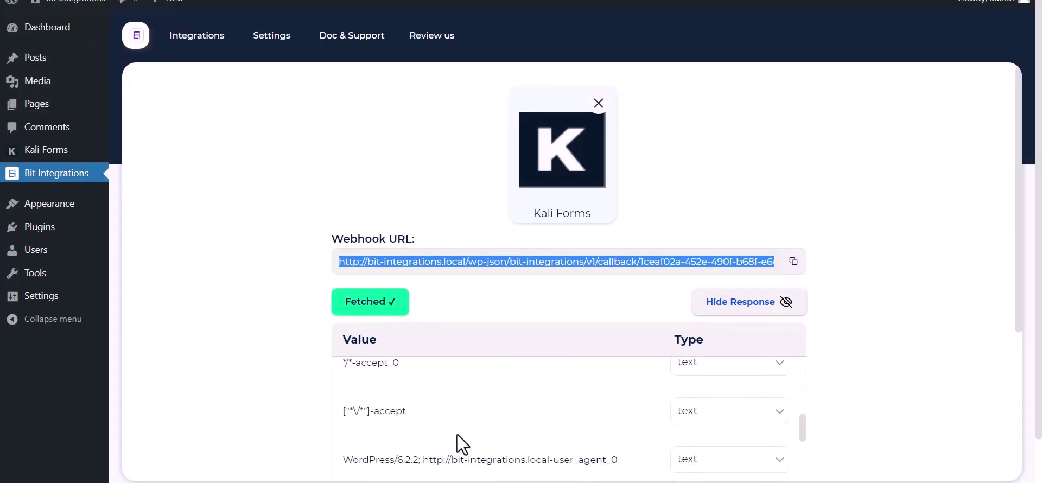
scroll(455, 437, "down", 4)
scroll(251, 382, "down", 4)
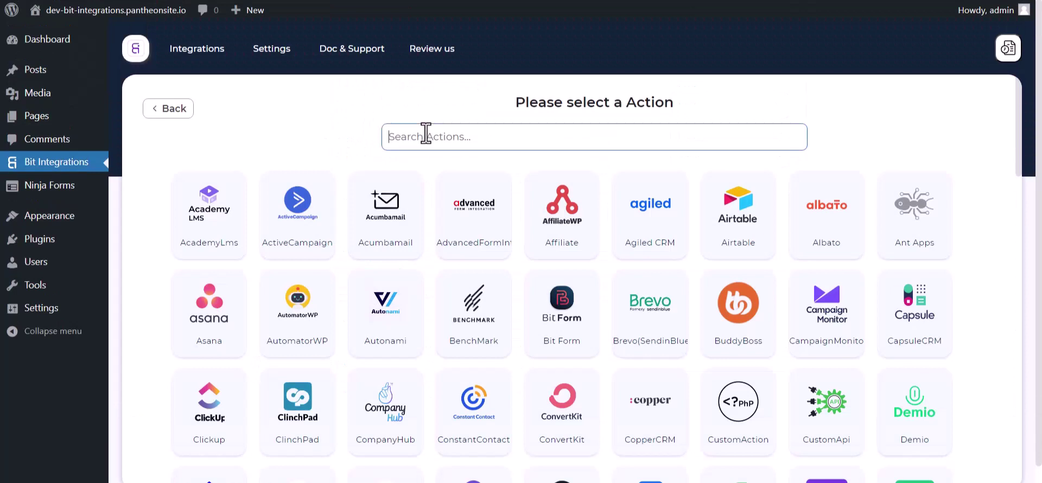
left_click(426, 136)
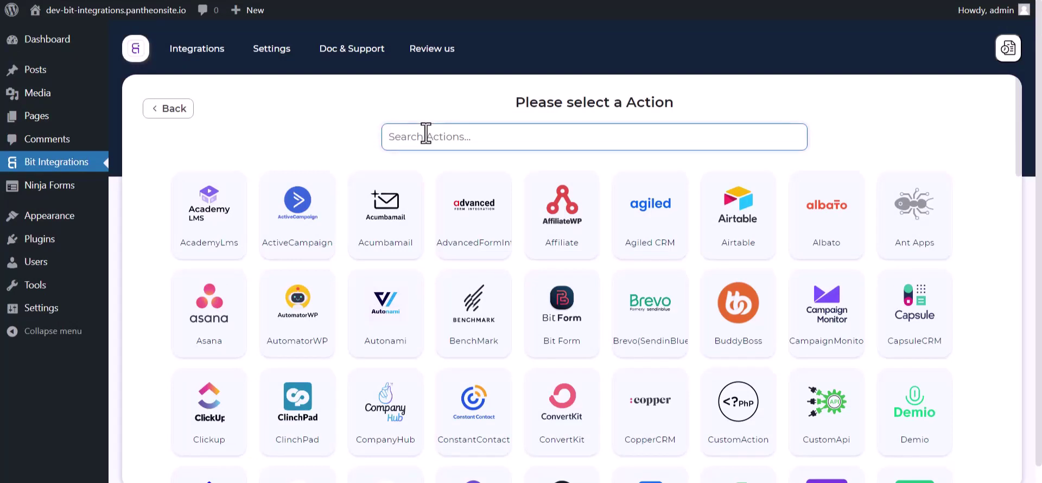
type("zend")
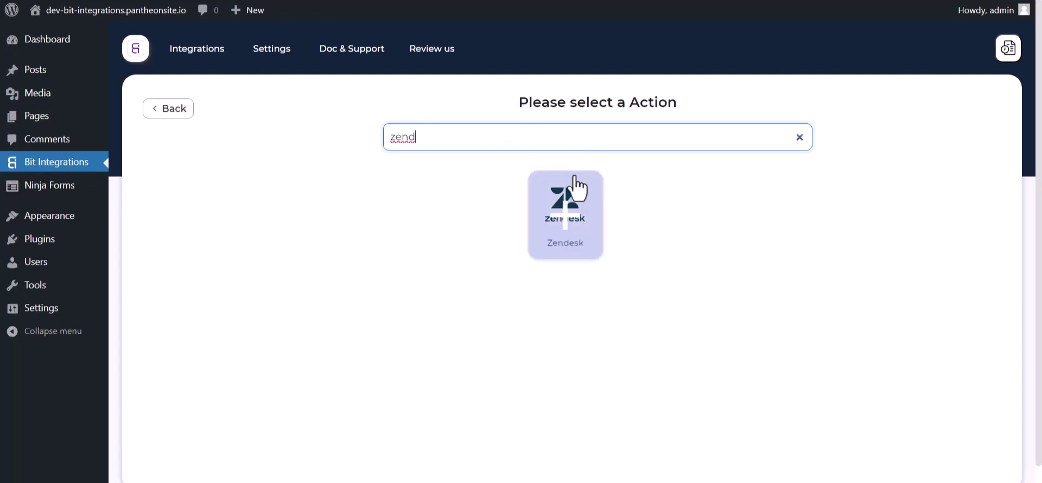
left_click(571, 187)
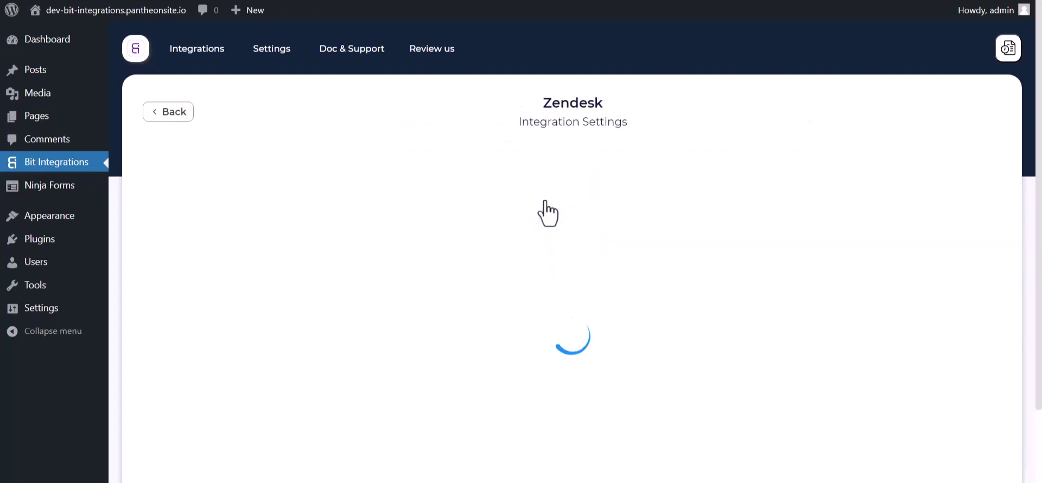
scroll(538, 195, "down", 1)
scroll(535, 188, "down", 1)
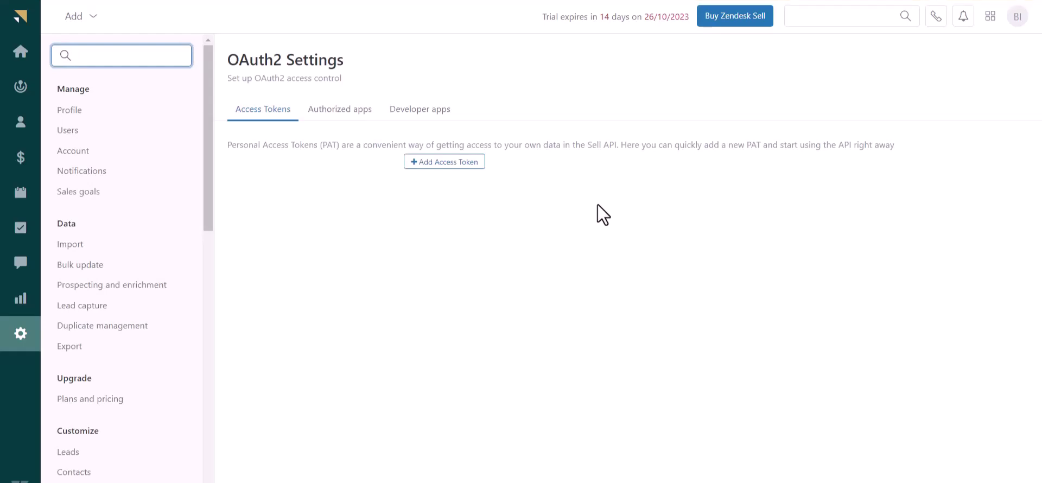
- Create a Zendesk Sell access token described as Bit Integrations with all scopes, and select it
left_click(454, 163)
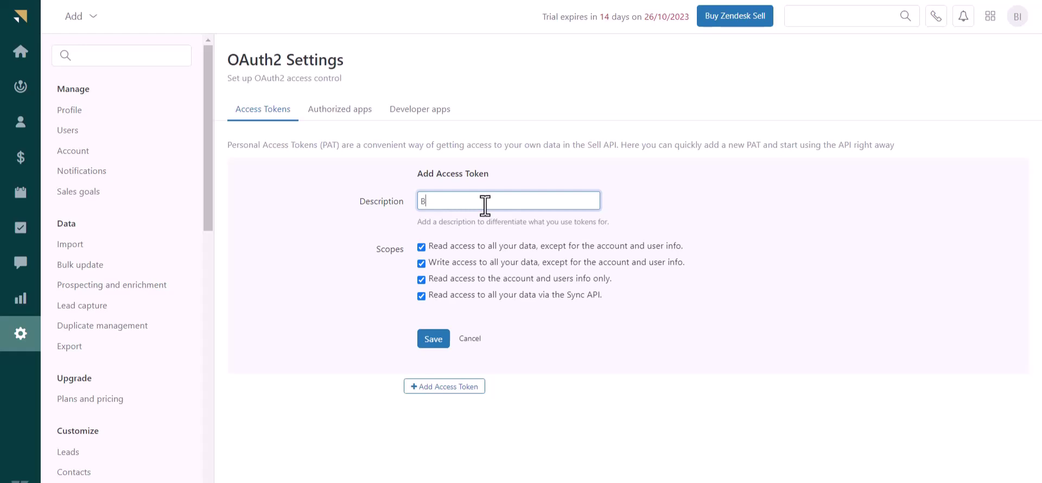
type("Bit Integrations")
left_click(433, 342)
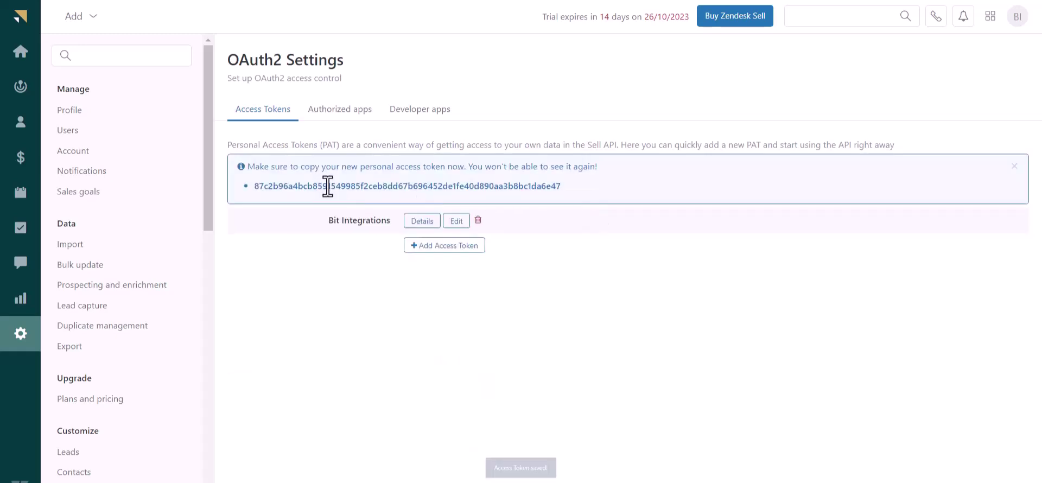
double_click(328, 187)
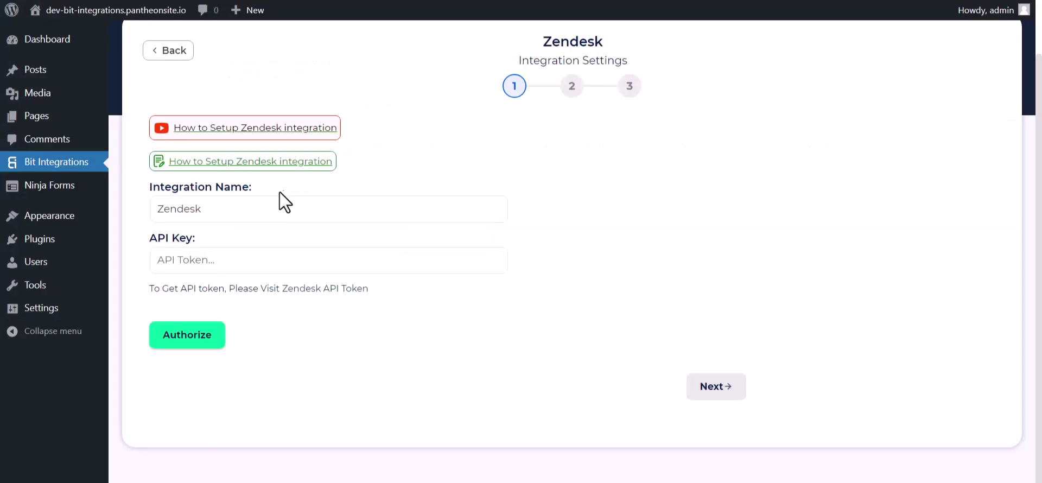
- Paste the access token as the Zendesk API Key, authorize, and go to step 2
left_click(235, 256)
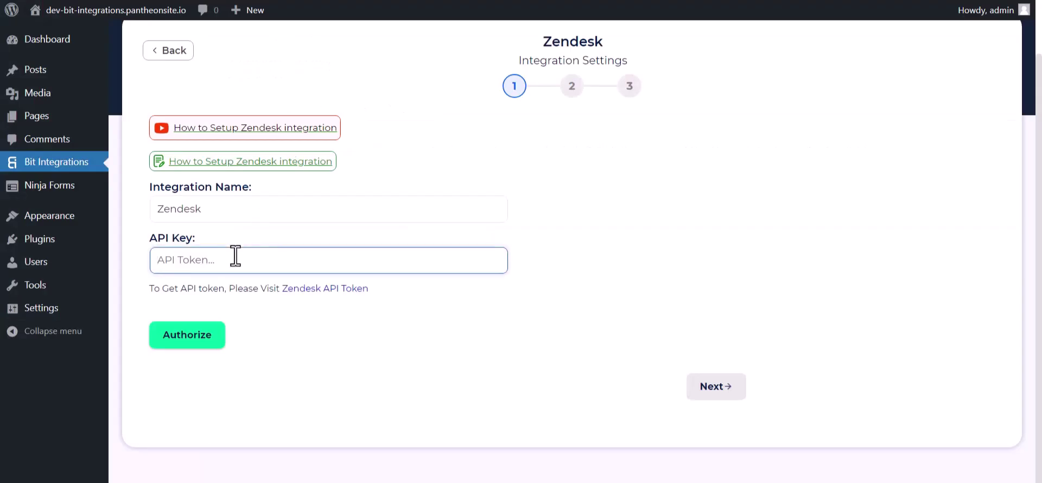
key("ctrl+v")
left_click(207, 338)
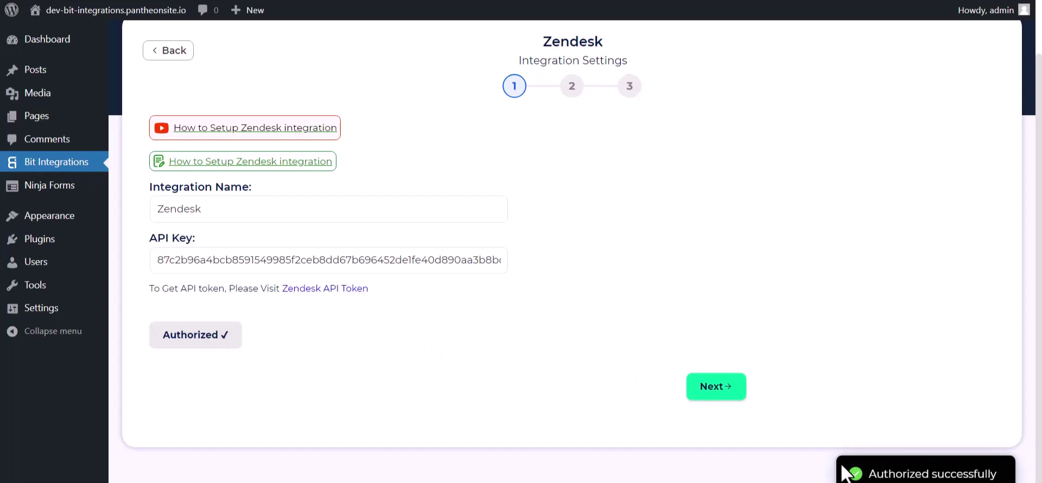
left_click(703, 390)
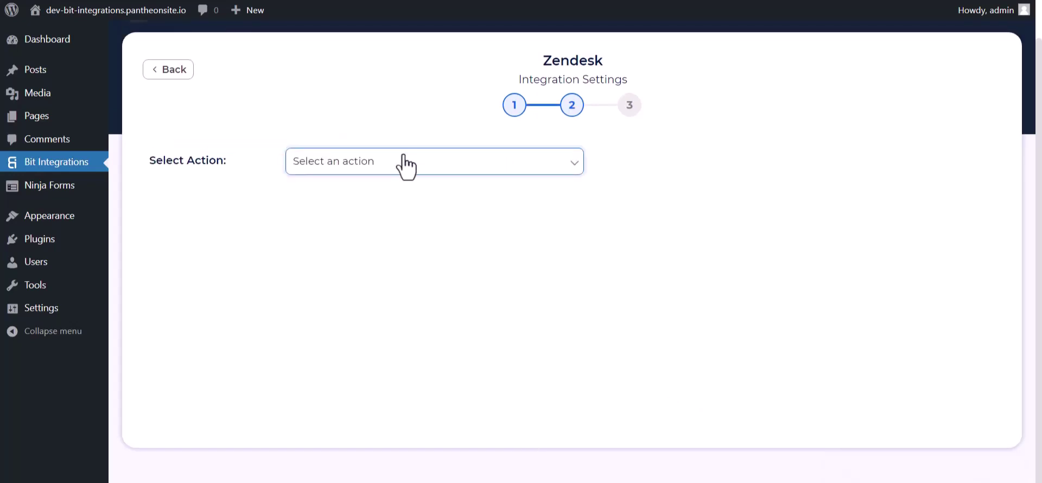
- Choose Create Contact, then map Last Name and First Name to Zendesk fields
left_click(406, 161)
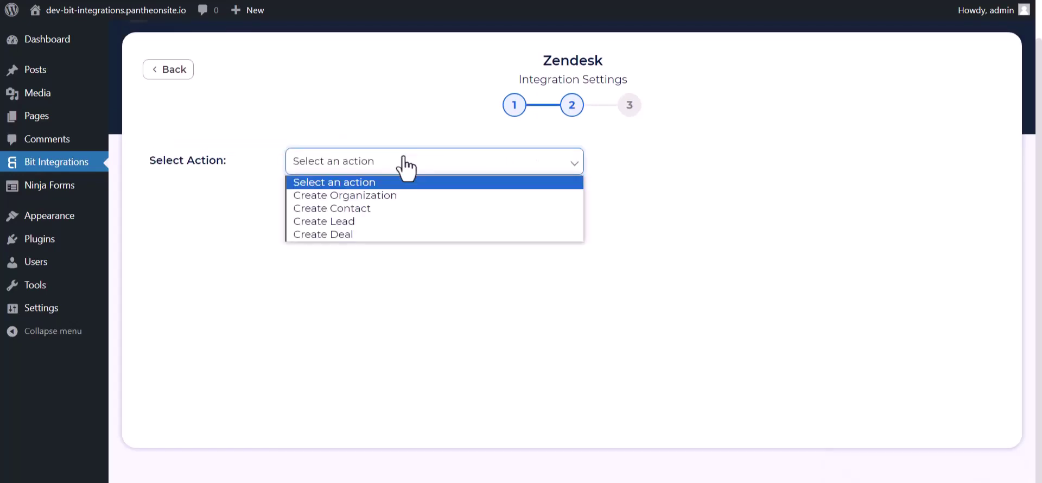
left_click(341, 210)
left_click(317, 290)
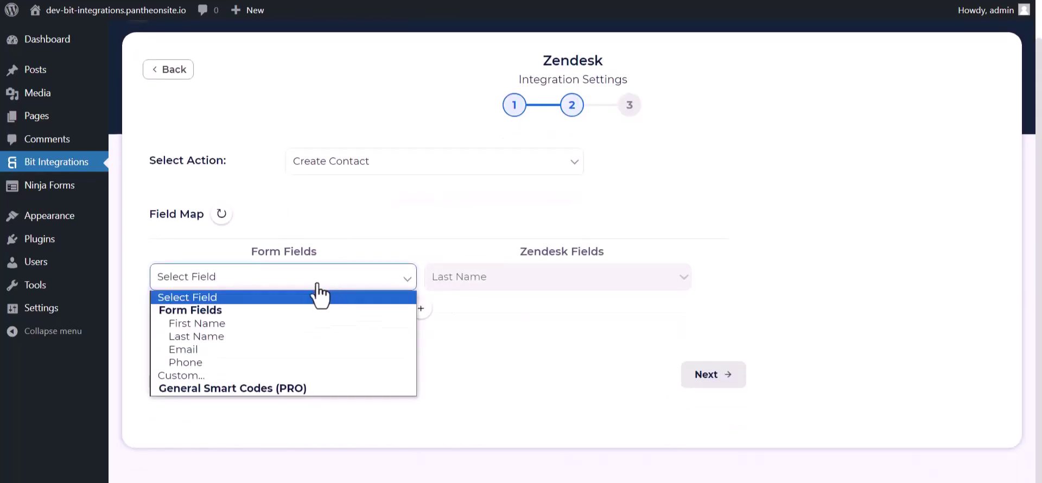
left_click(208, 336)
left_click(421, 308)
left_click(451, 321)
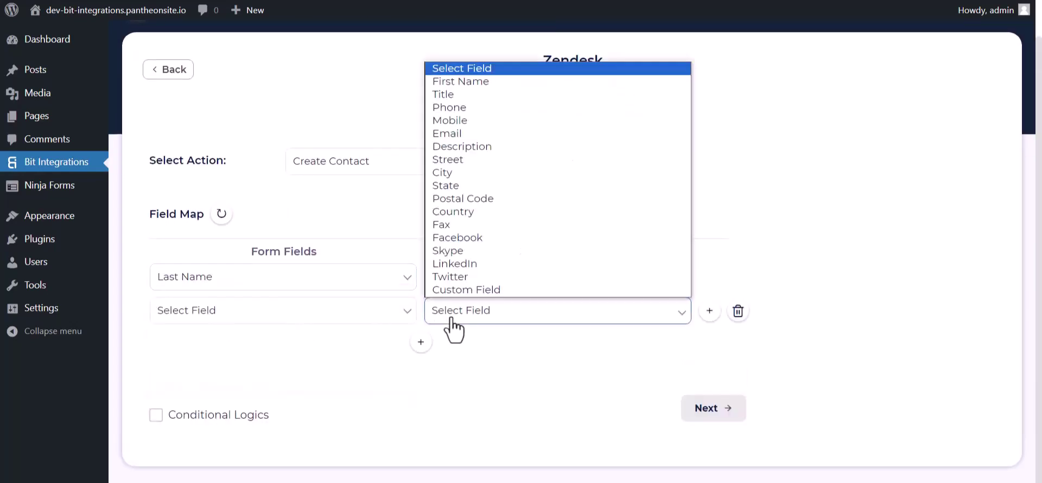
left_click(467, 84)
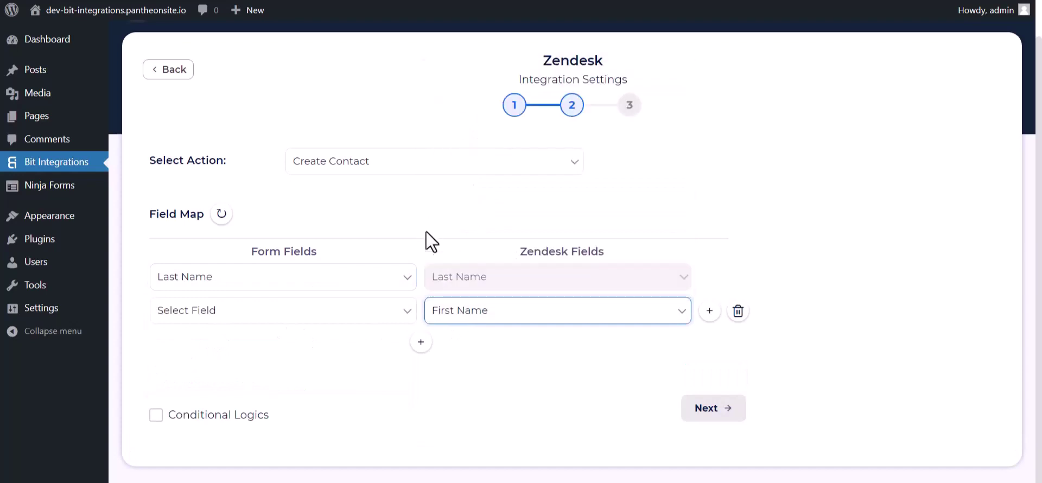
left_click(369, 315)
left_click(203, 355)
- Add field mappings for Email→Zendesk Email and Phone→Zendesk Phone
scroll(455, 314, "down", 1)
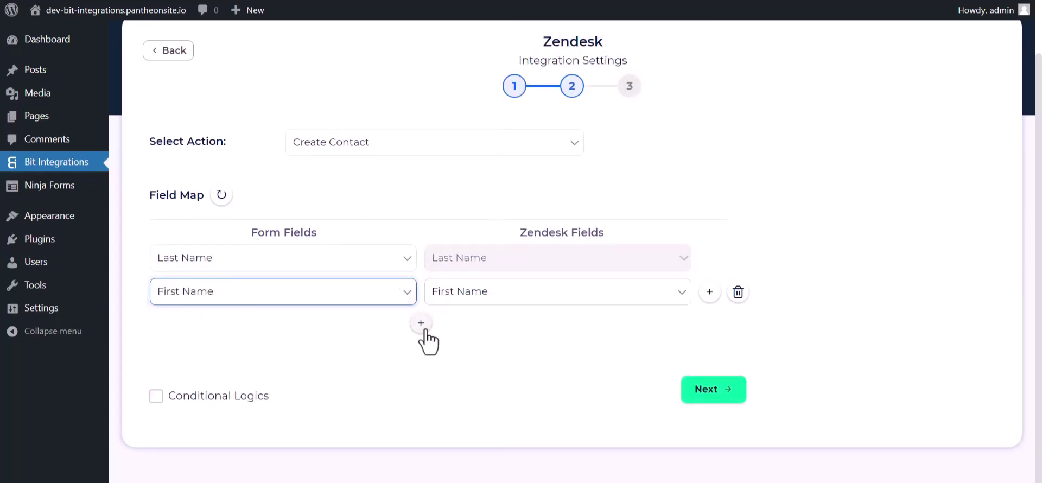
left_click(421, 323)
left_click(469, 328)
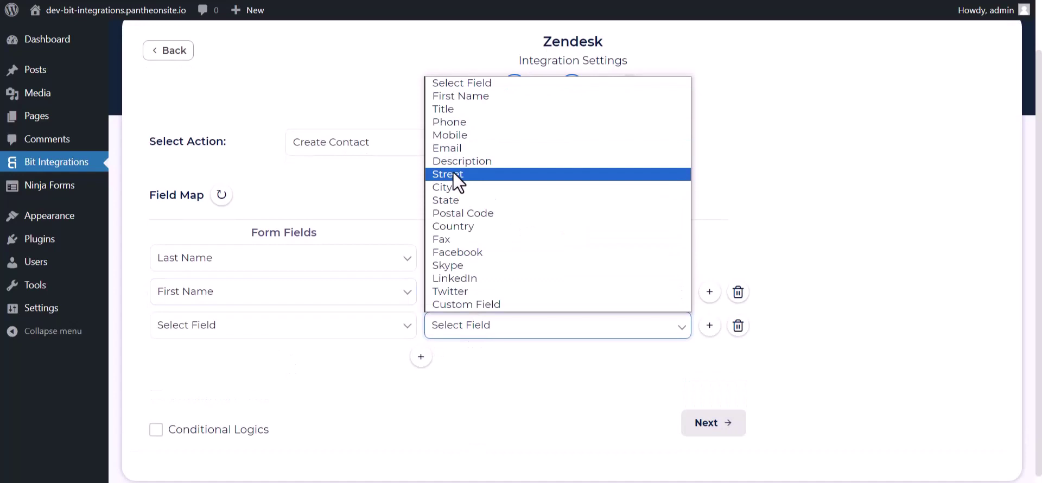
left_click(458, 148)
left_click(326, 328)
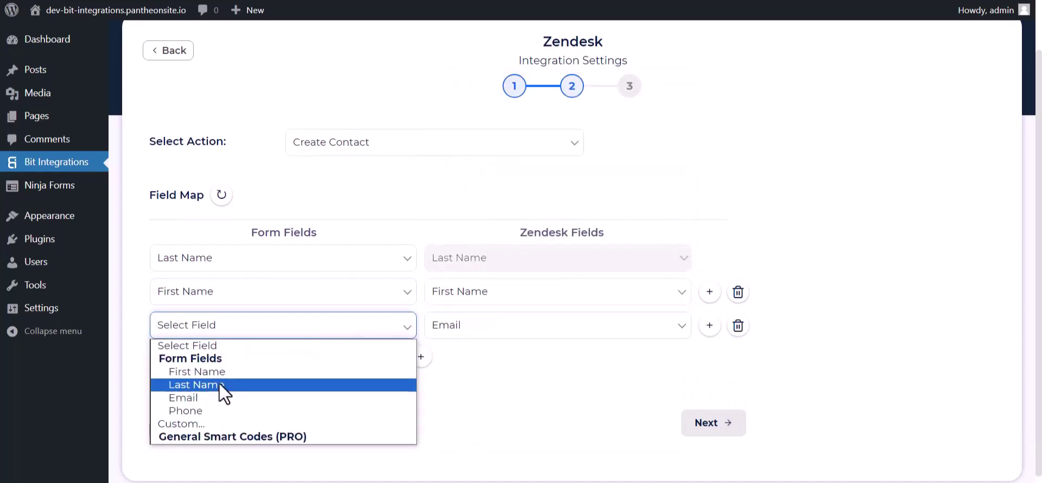
left_click(194, 396)
left_click(421, 357)
left_click(441, 362)
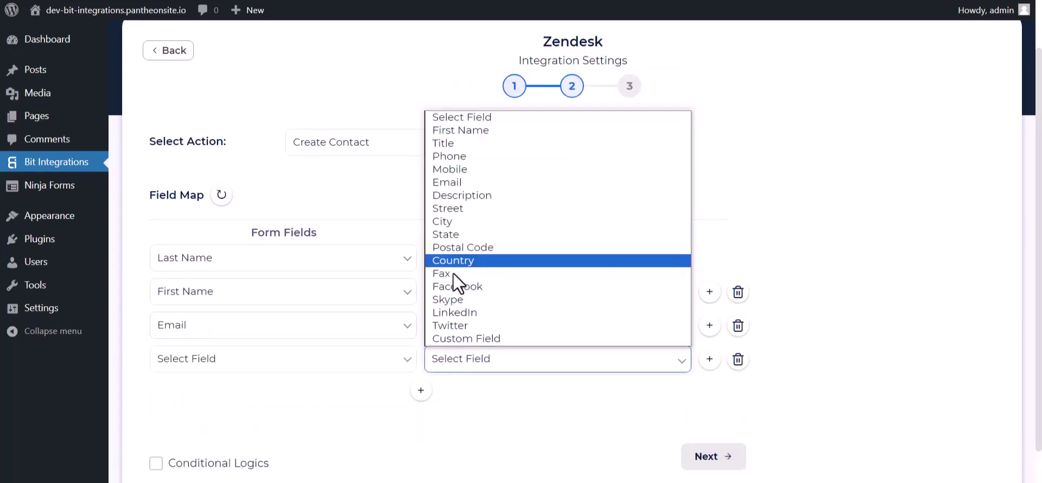
left_click(450, 156)
left_click(284, 361)
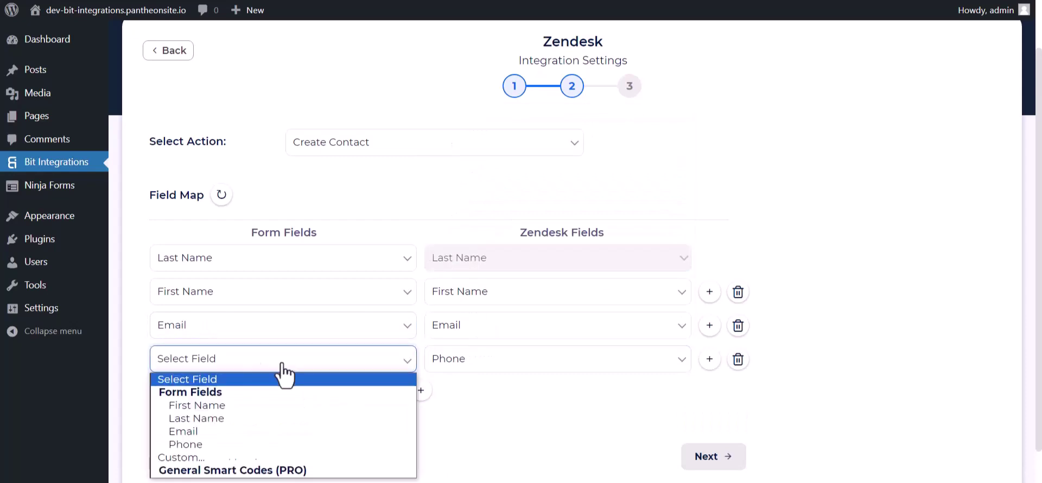
left_click(190, 443)
scroll(453, 341, "down", 2)
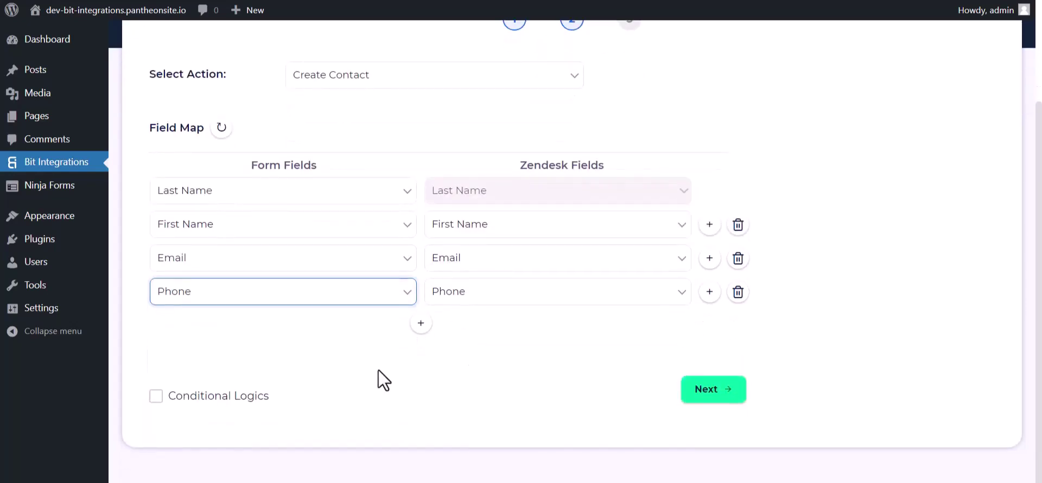
- Leave Conditional Logics off and advance to the final integration step
left_click(157, 397)
scroll(347, 399, "down", 2)
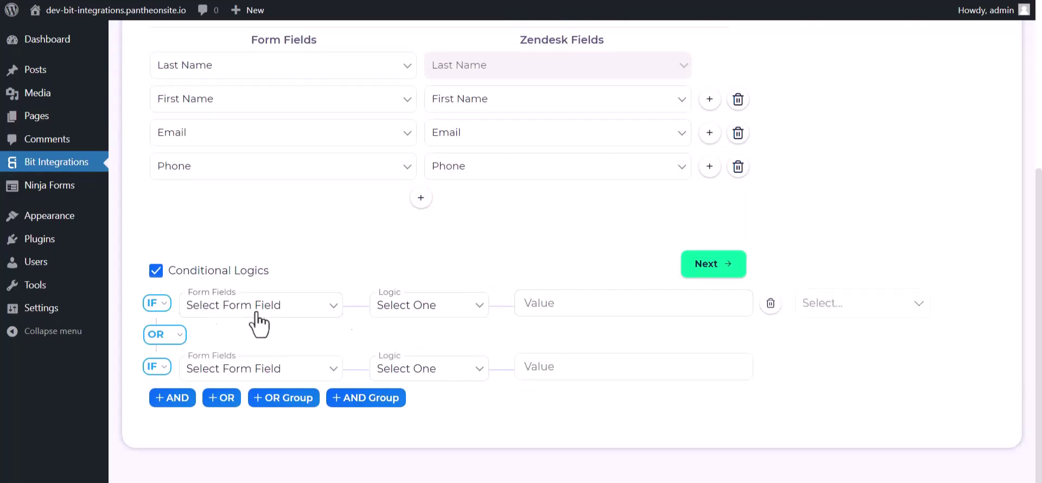
left_click(162, 271)
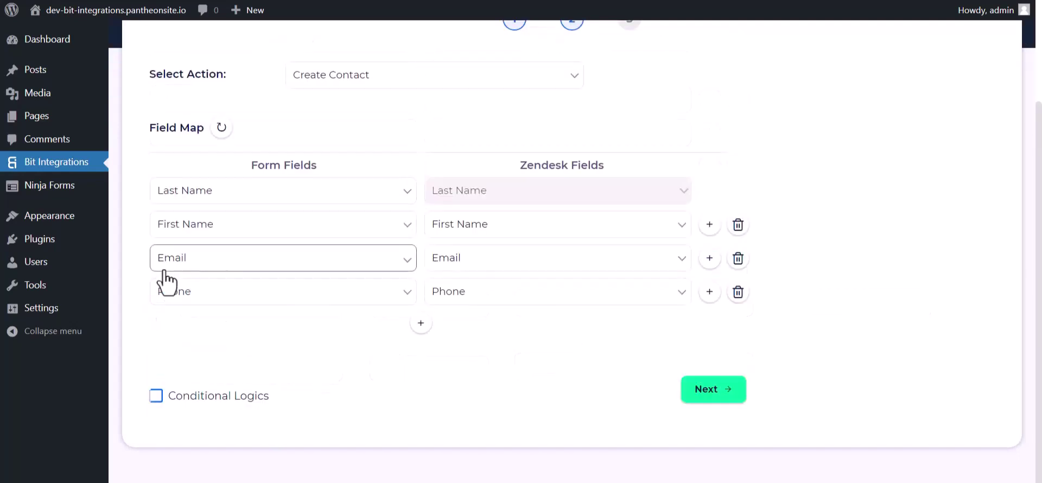
left_click(696, 389)
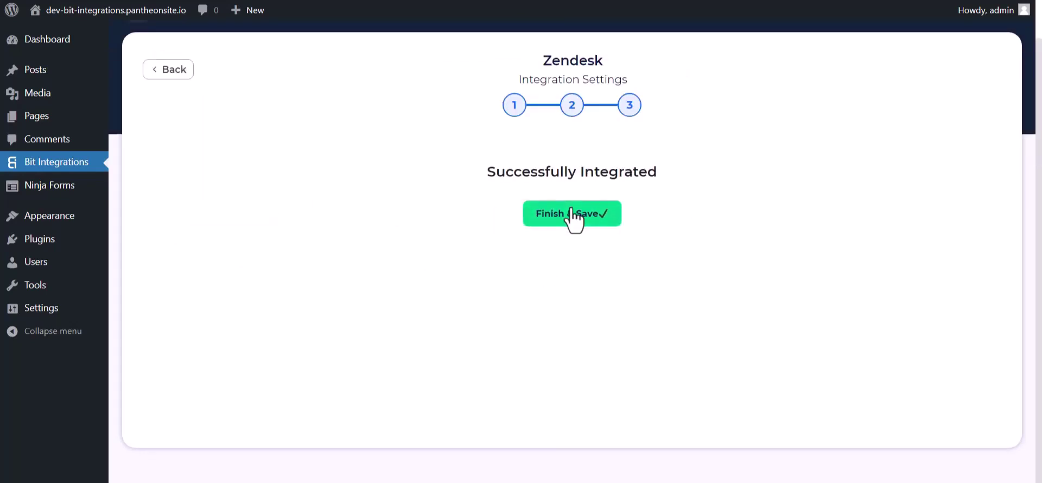
- Save the integration, then submit a Kali Forms test entry: name Bit Integrations, plus e-mail and phone
left_click(574, 217)
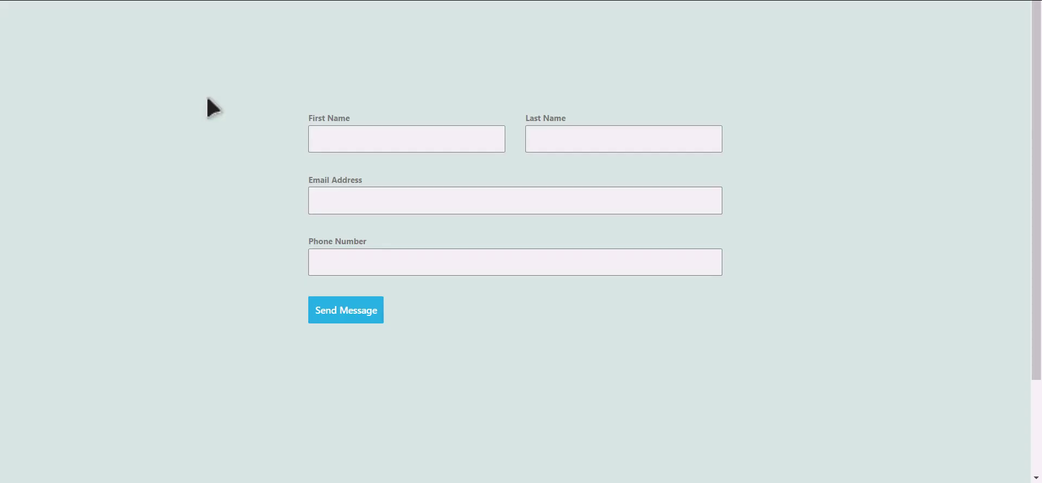
left_click(422, 143)
key("Tab")
type("Inte")
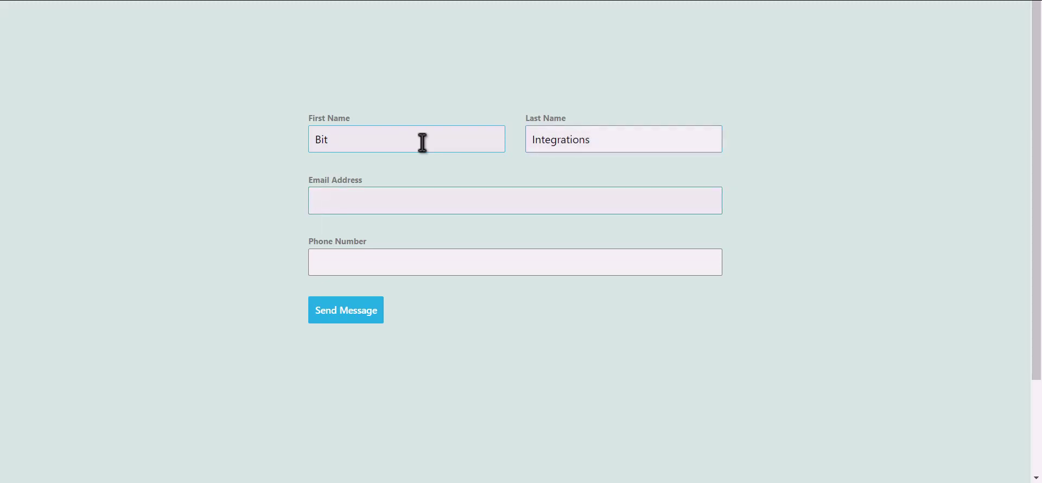
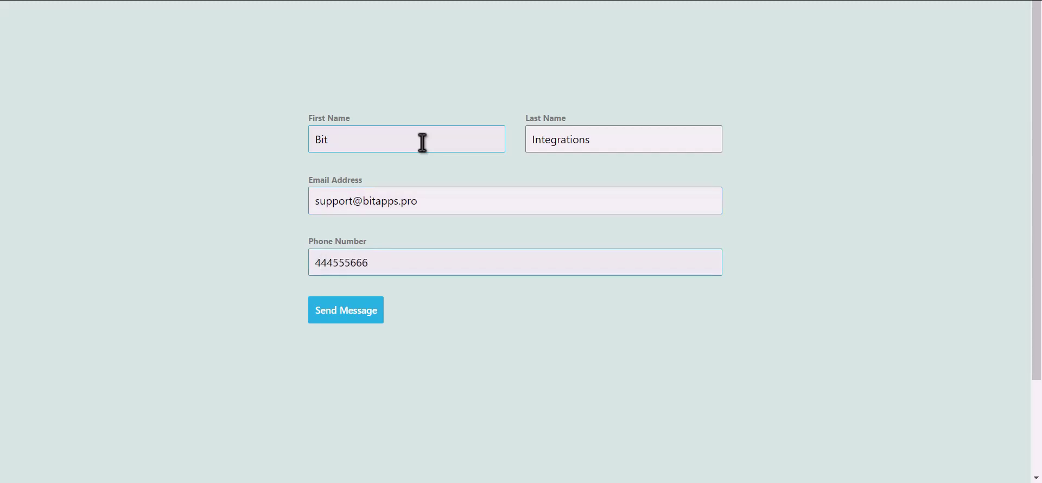
left_click(356, 317)
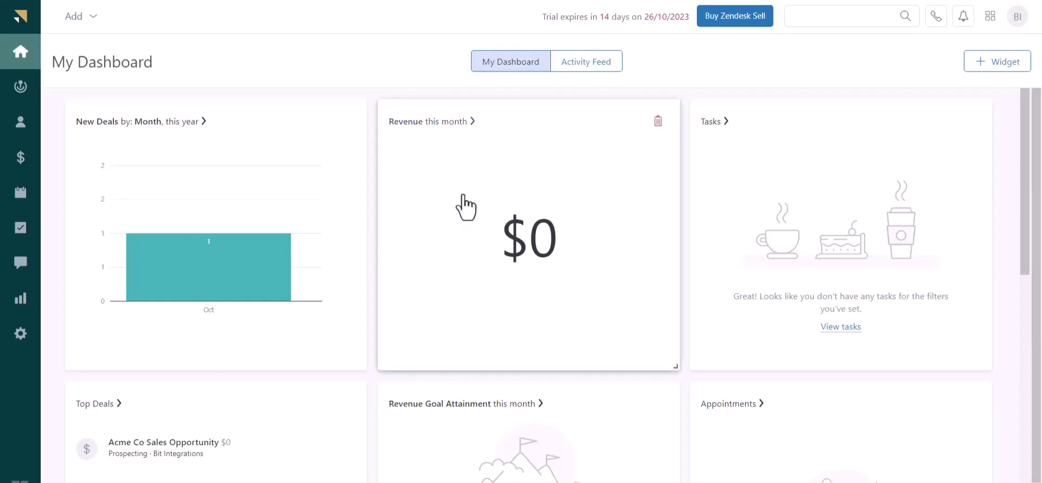
- Open the Zendesk Sell Contacts list and select the new 'Bit Integrations' contact
left_click(20, 125)
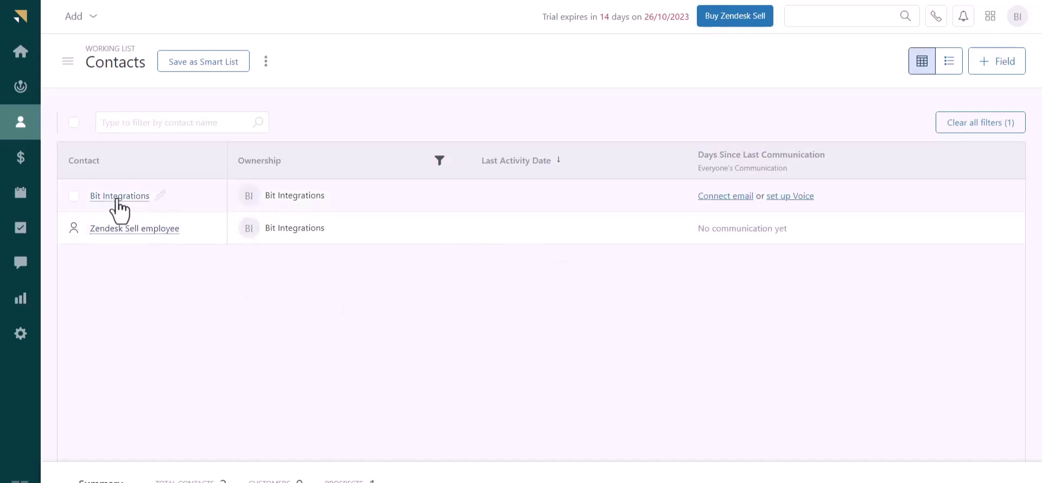
left_click(73, 197)
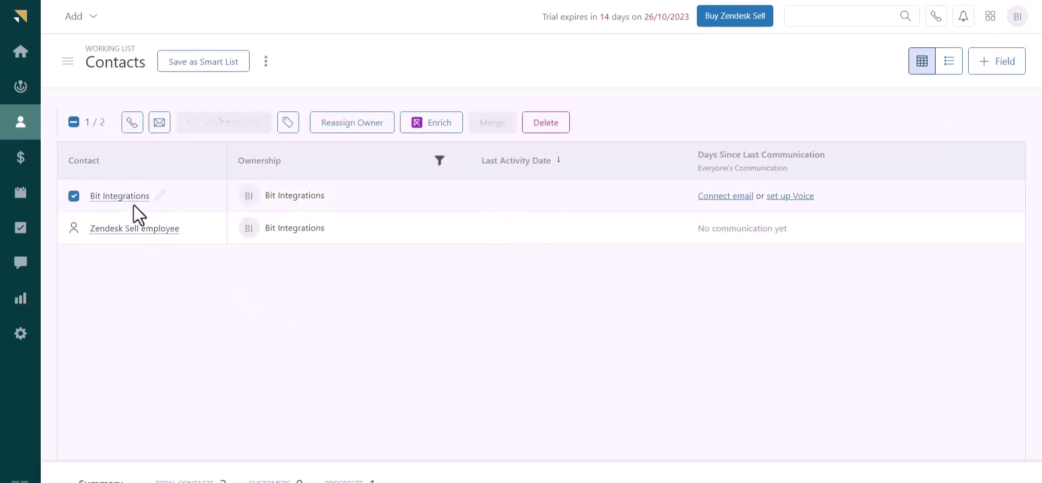